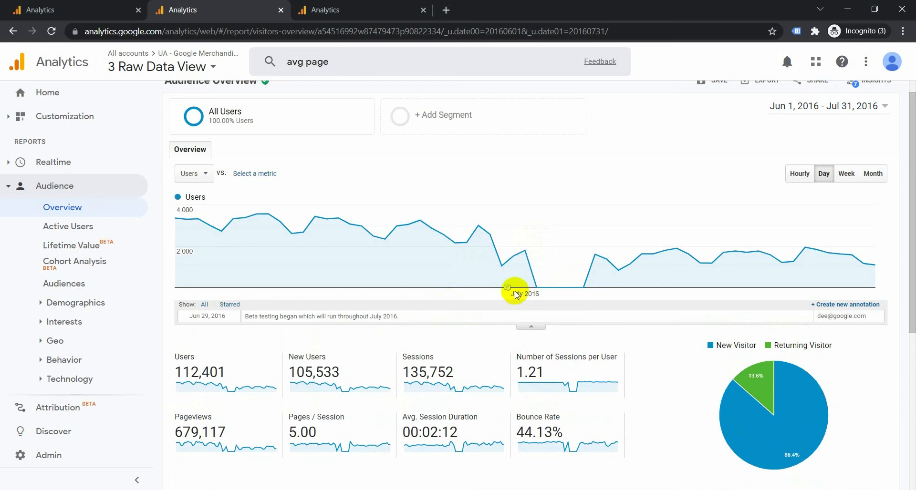
- Collapse the Audience reports group and toggle the annotations list under the Users chart closed and open again
click(71, 186)
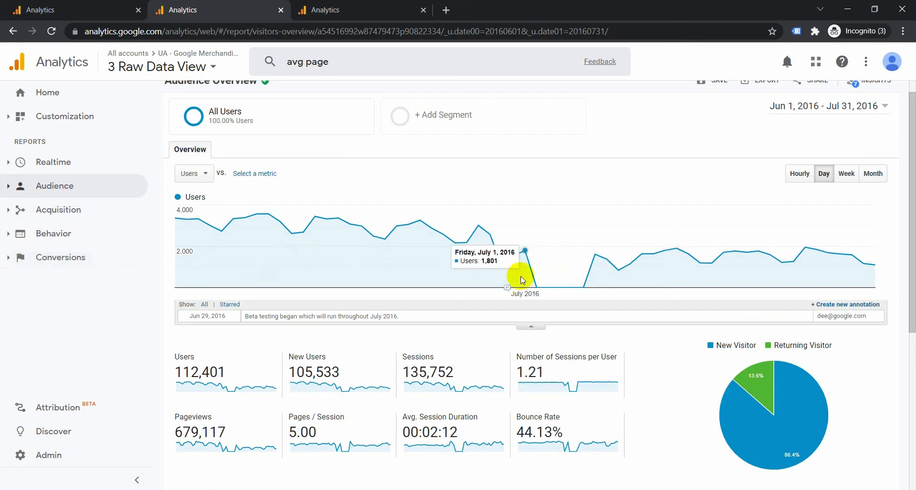
click(535, 328)
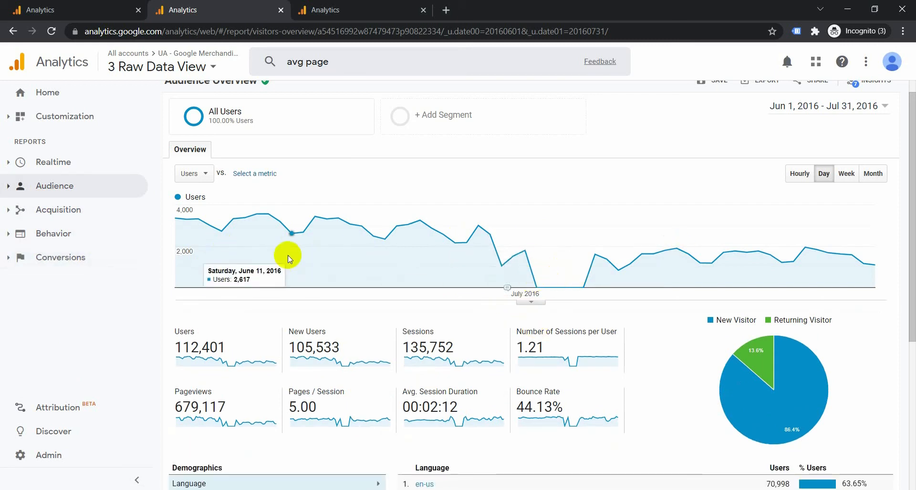
click(530, 303)
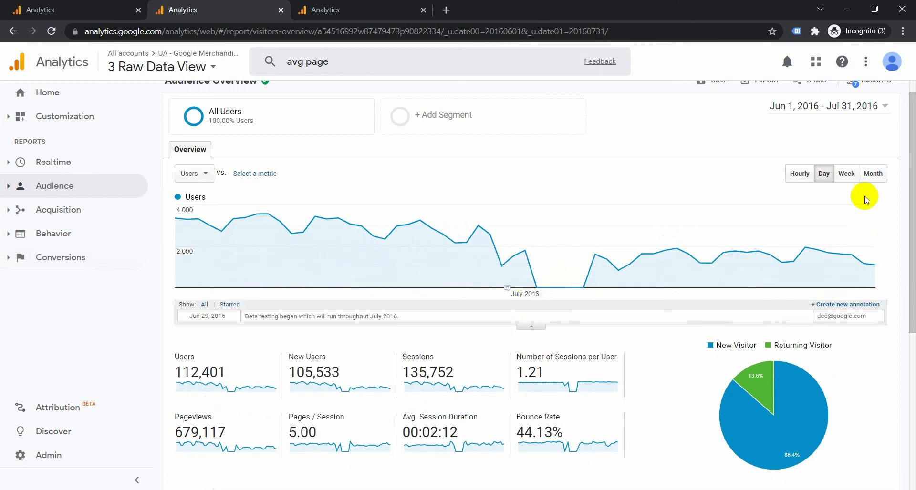
scroll(784, 125, up, 1)
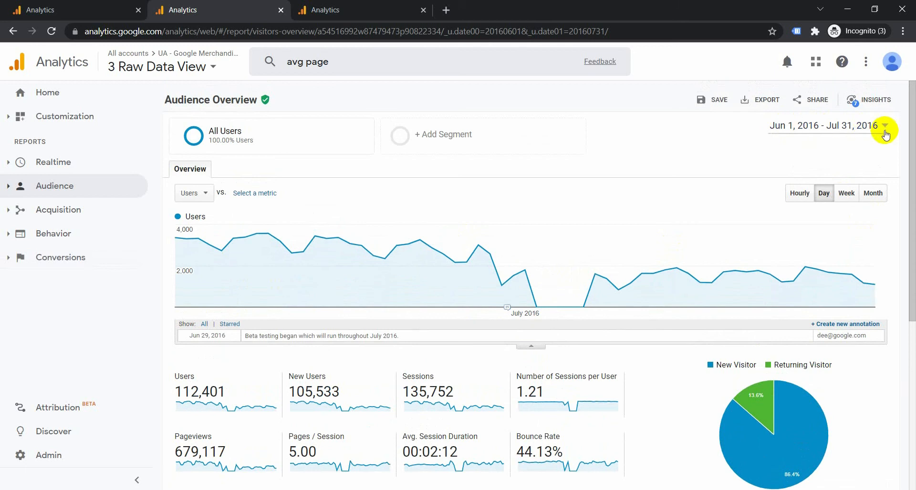
scroll(474, 311, down, 1)
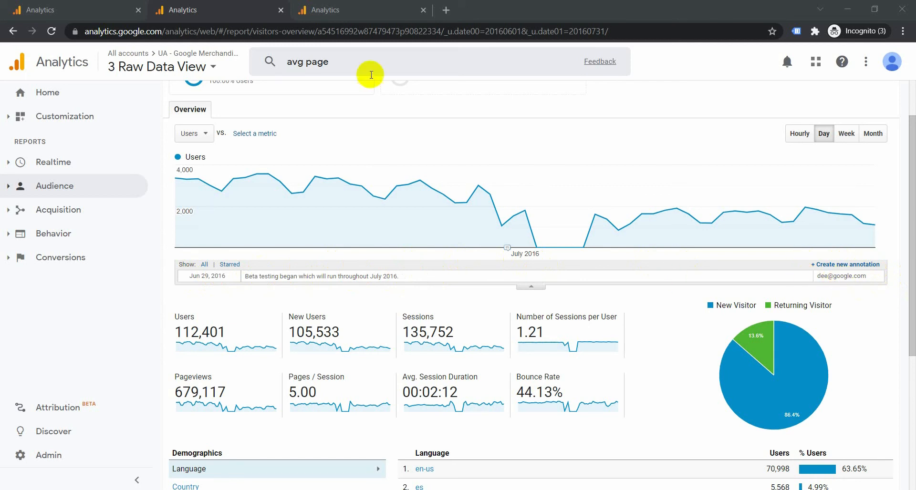
click(233, 5)
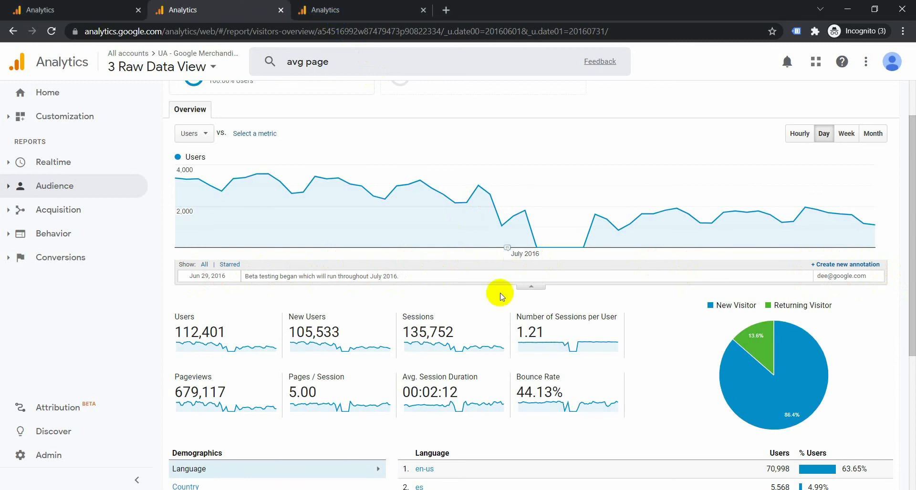
scroll(497, 292, up, 2)
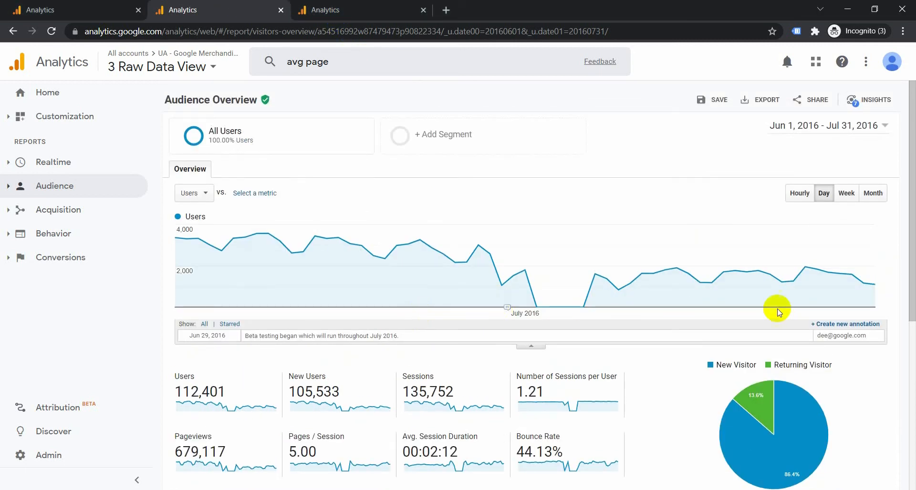
- Start a new annotation on the Users chart and set its date to Jul 14, 2016
click(840, 328)
scroll(266, 353, down, 2)
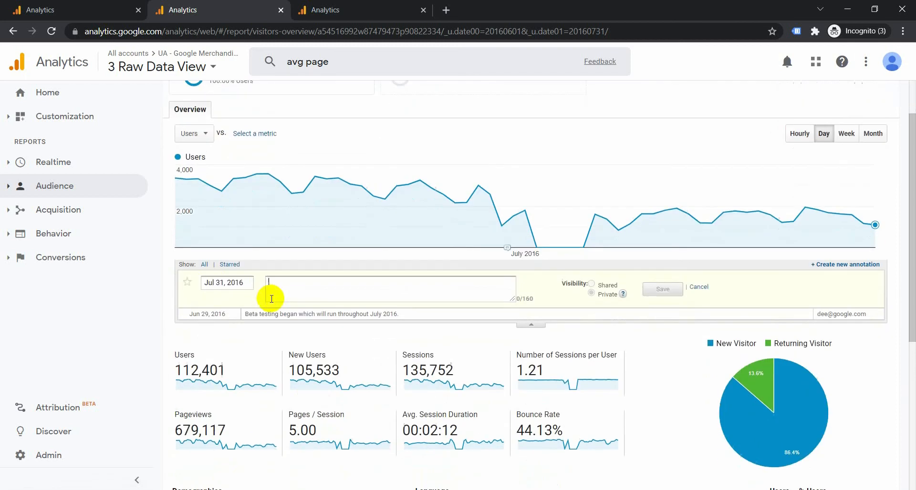
click(213, 285)
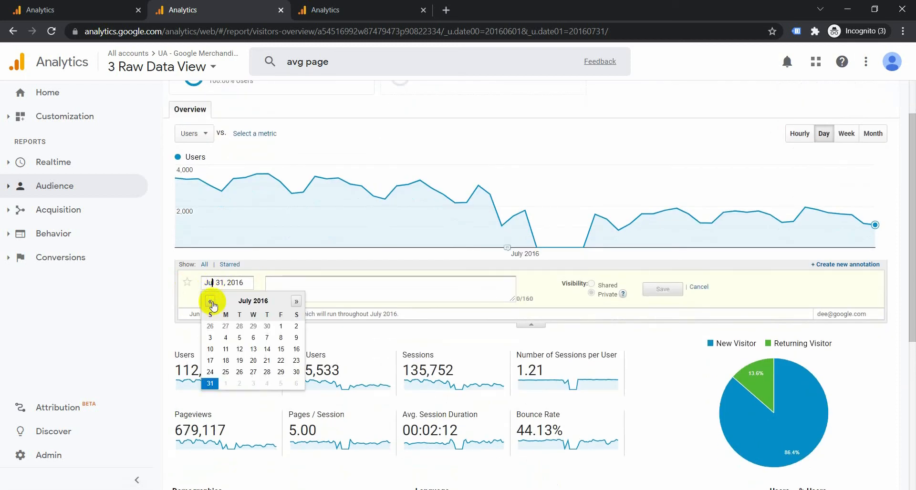
click(210, 302)
click(209, 302)
click(210, 302)
click(210, 301)
click(209, 301)
click(210, 302)
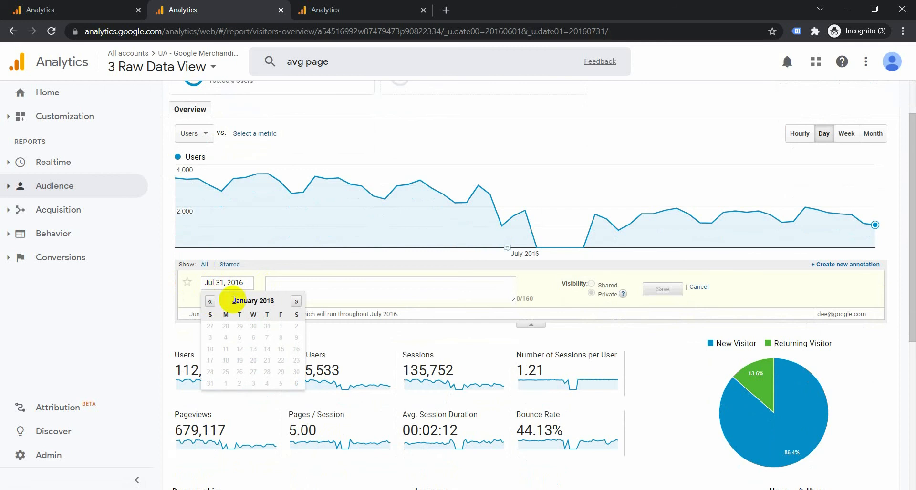
click(296, 302)
click(296, 301)
click(296, 301)
click(297, 301)
click(297, 301)
click(296, 302)
click(297, 302)
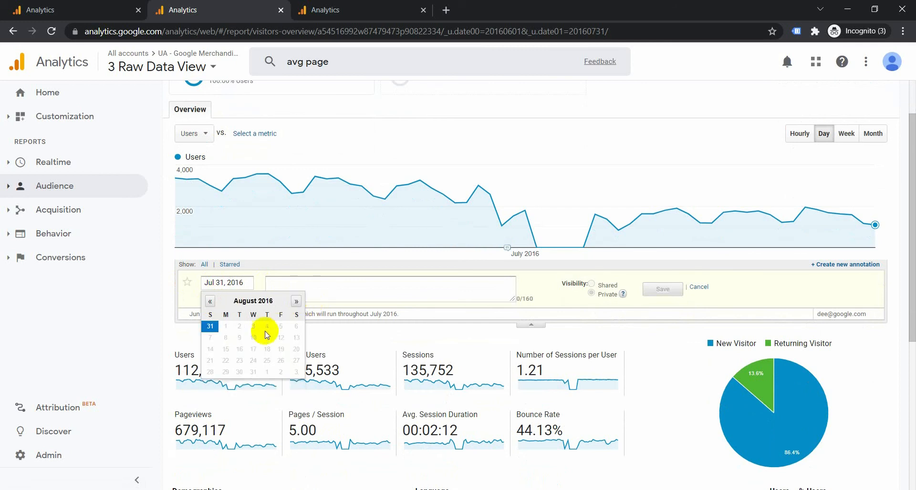
click(209, 302)
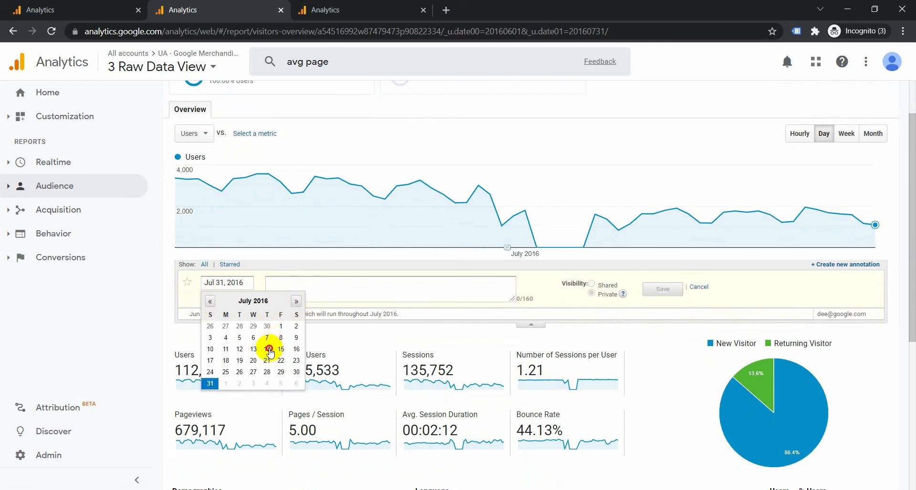
click(267, 349)
- Extend the report's date range to end on Jul 31, 2021 and apply it
scroll(415, 290, up, 2)
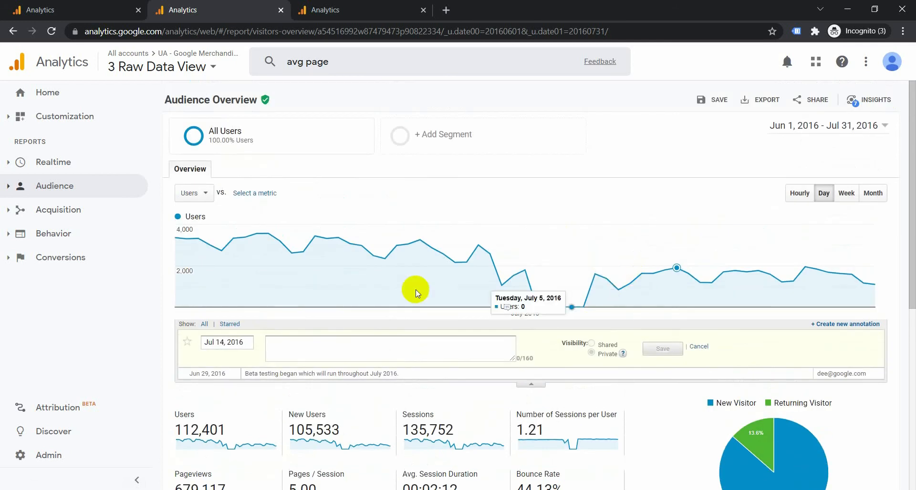
click(835, 126)
click(849, 162)
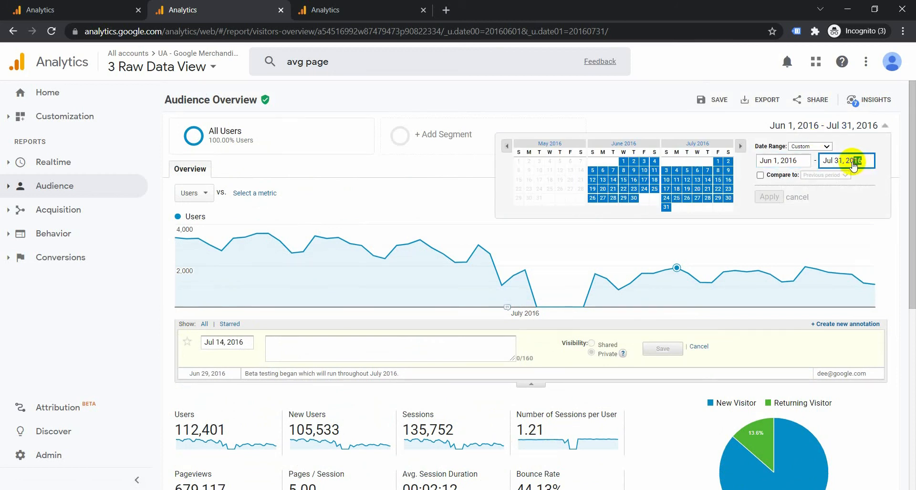
text(21)
click(769, 196)
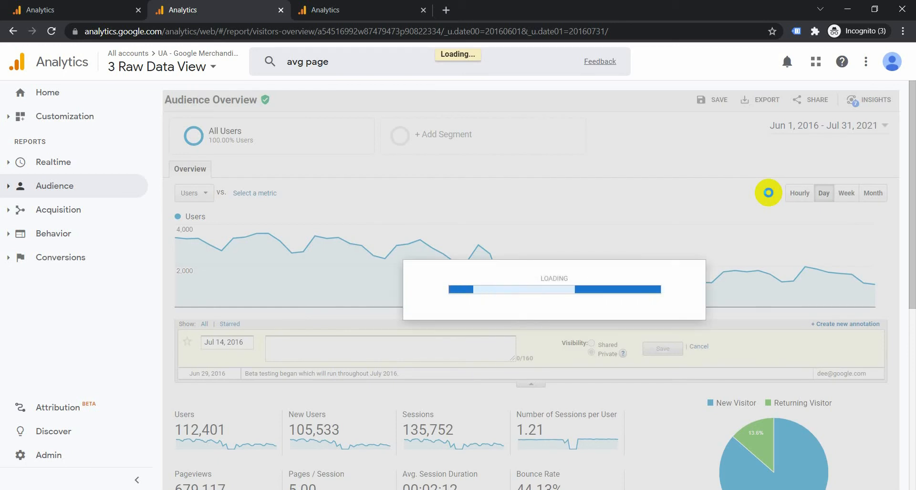
scroll(606, 250, down, 1)
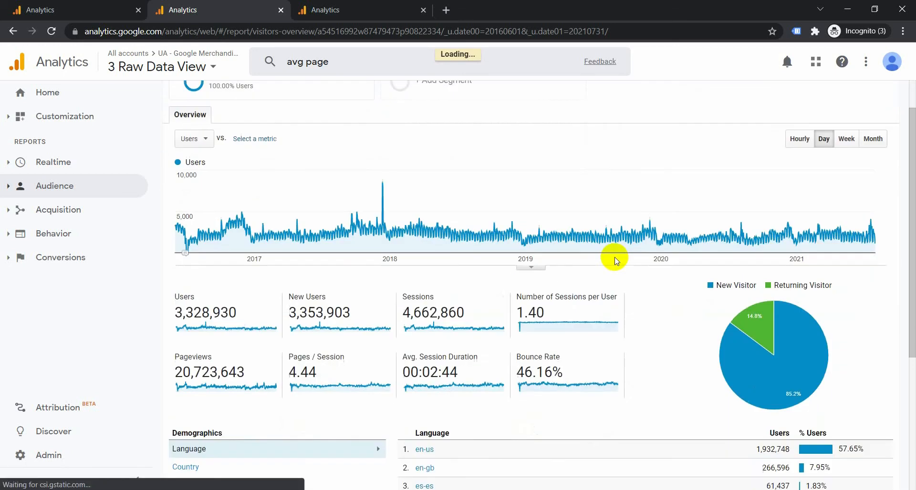
- Expand the annotations list under the Users chart and start a new annotation dated Jun 9, 2021
click(533, 264)
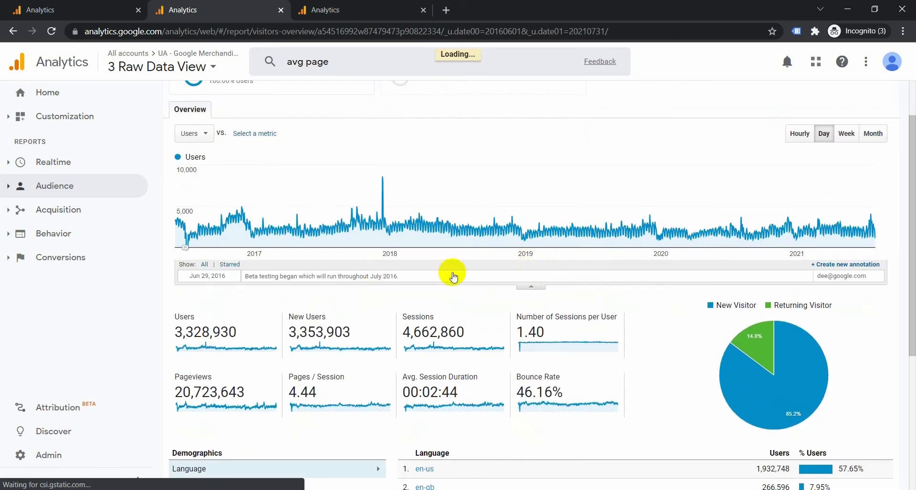
click(833, 265)
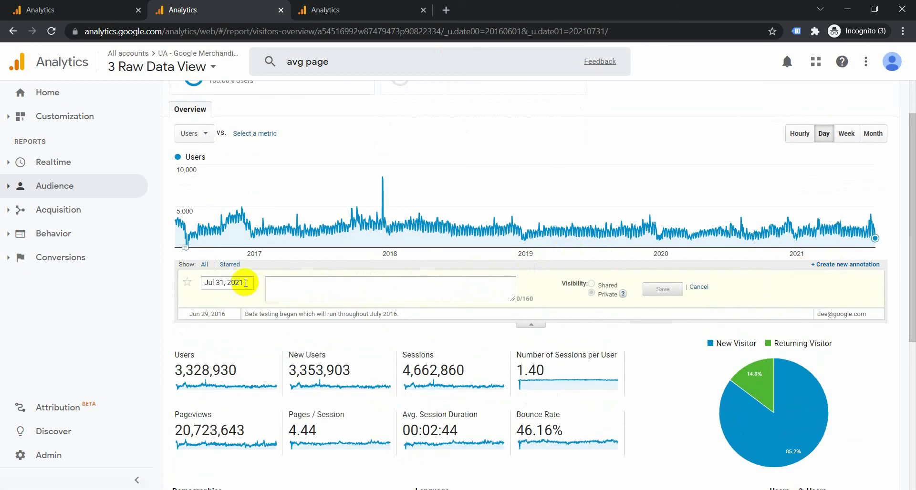
click(231, 282)
click(296, 301)
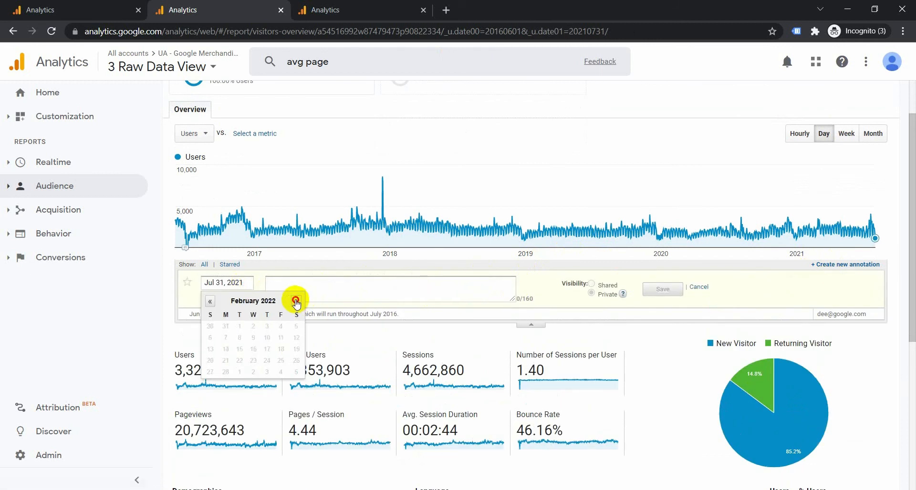
click(210, 301)
click(210, 301)
click(212, 302)
click(213, 302)
click(213, 302)
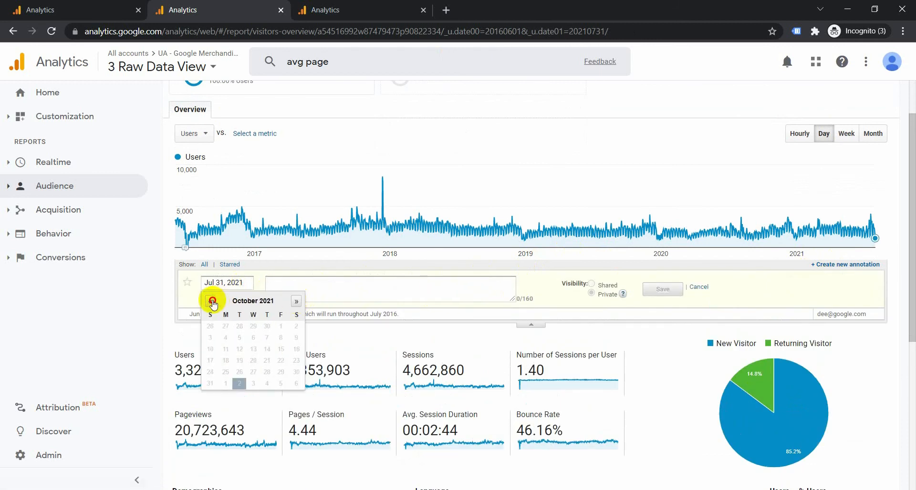
click(213, 302)
click(212, 302)
click(212, 302)
click(214, 302)
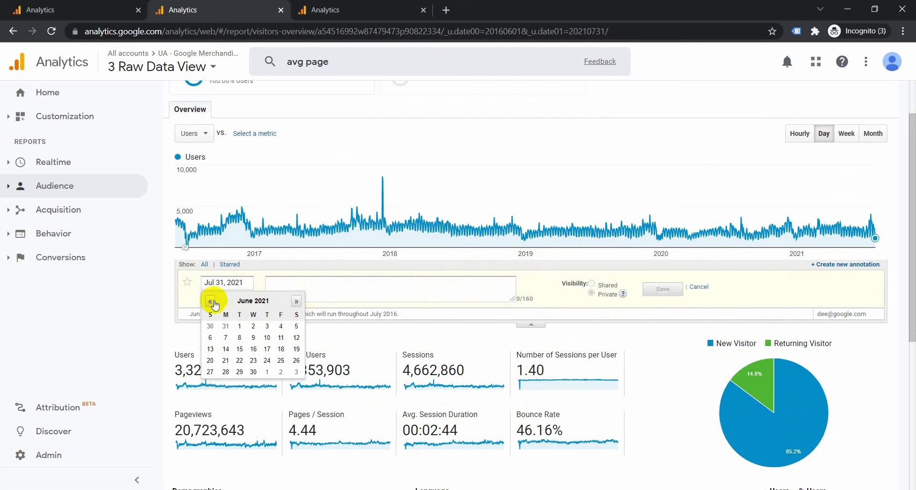
click(253, 338)
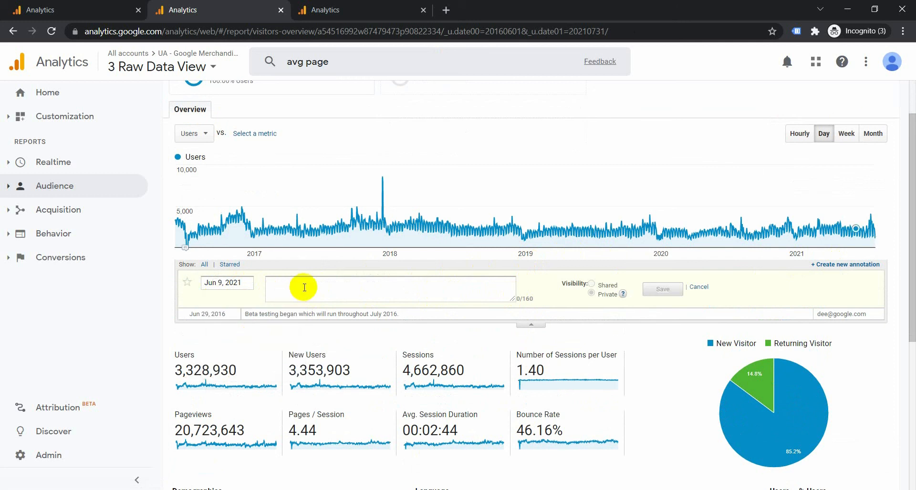
- Enter "google ads campaign taken live" as the annotation text and save it as a private annotation
click(285, 285)
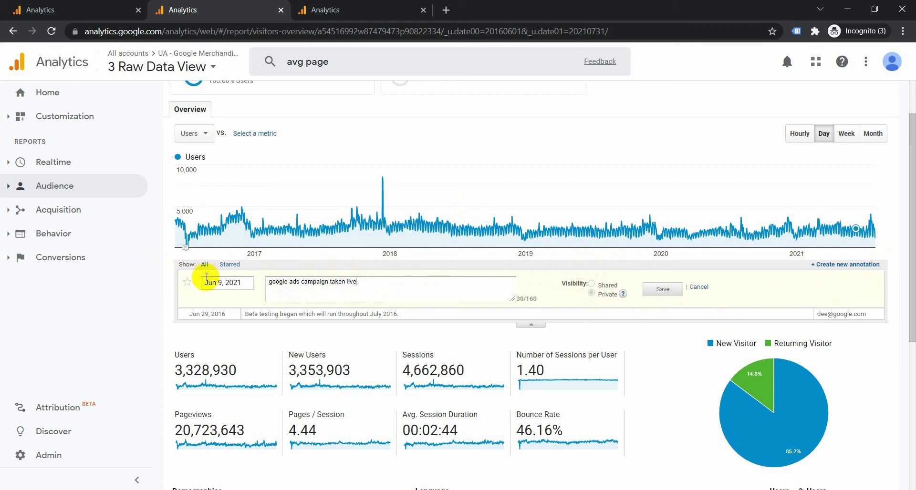
scroll(205, 276, up, 2)
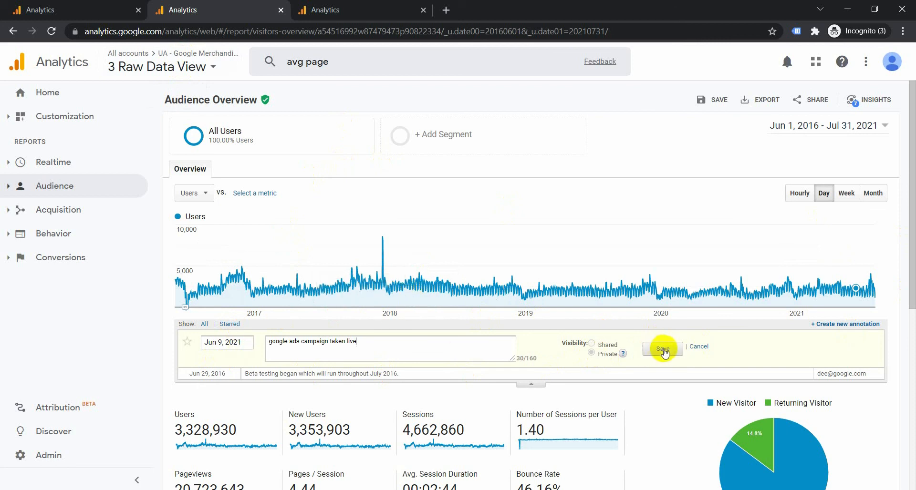
scroll(562, 344, down, 1)
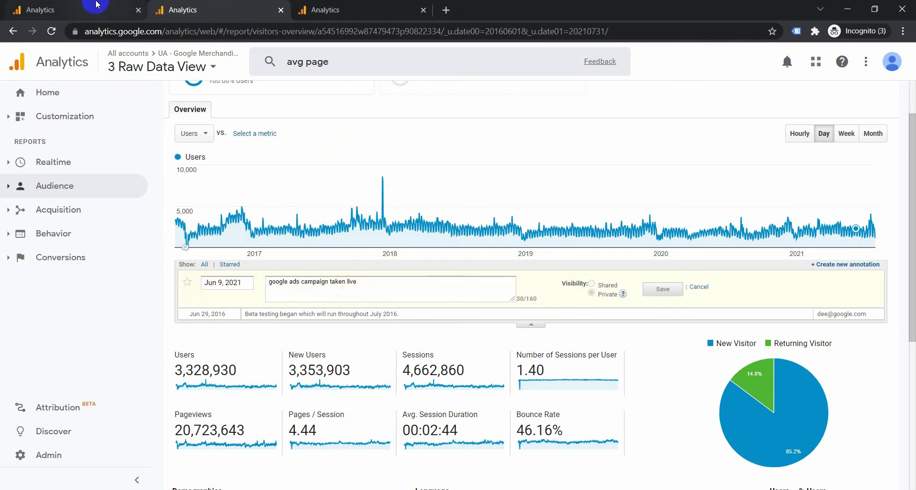
scroll(461, 327, up, 2)
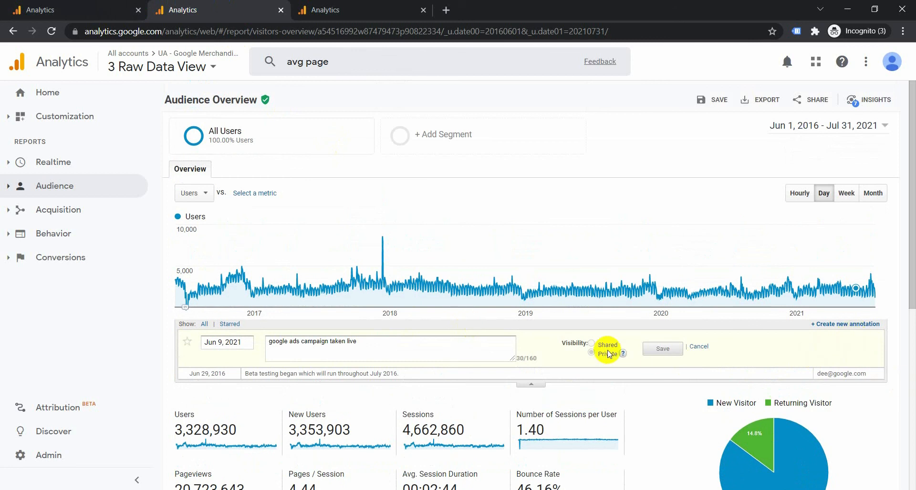
click(101, 5)
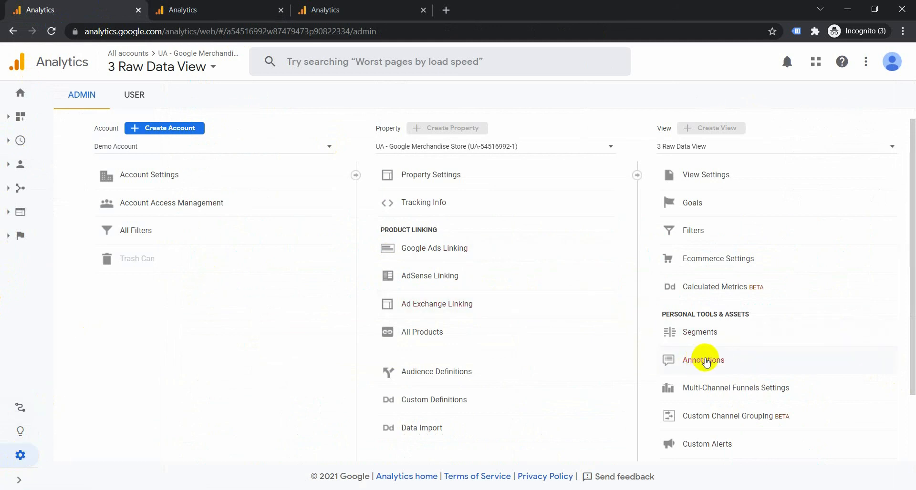
click(215, 10)
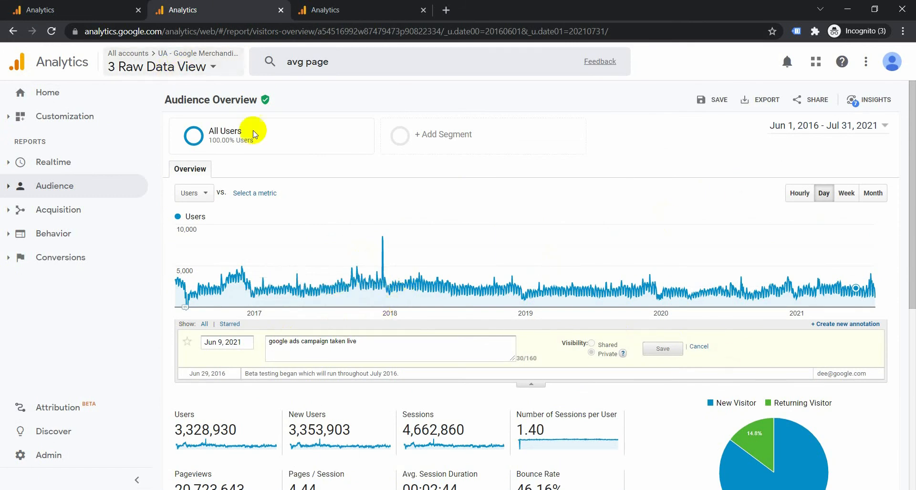
click(665, 348)
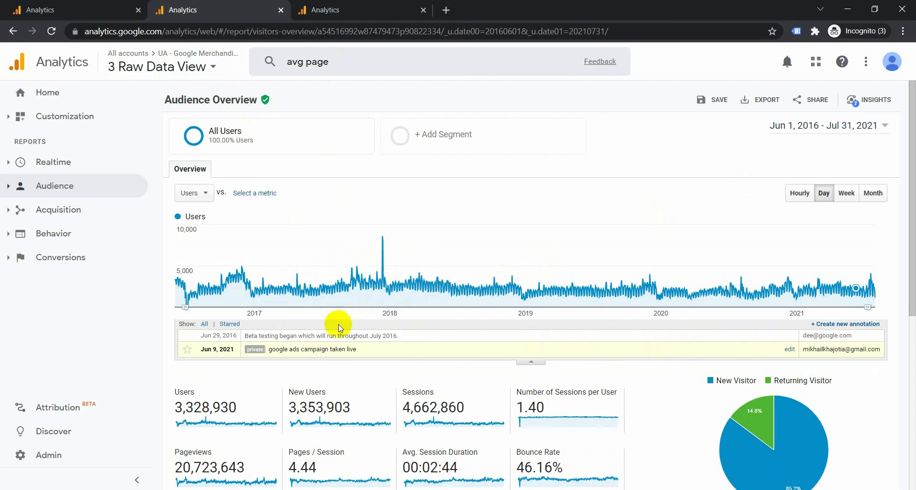
- Expand the annotations list in the Google sites Audience Overview and view it filtered to starred entries, then all entries
click(319, 5)
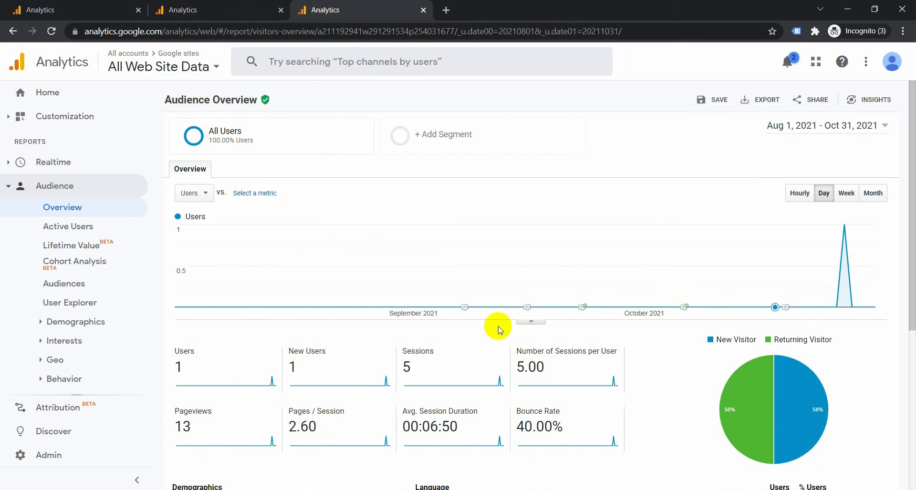
click(532, 322)
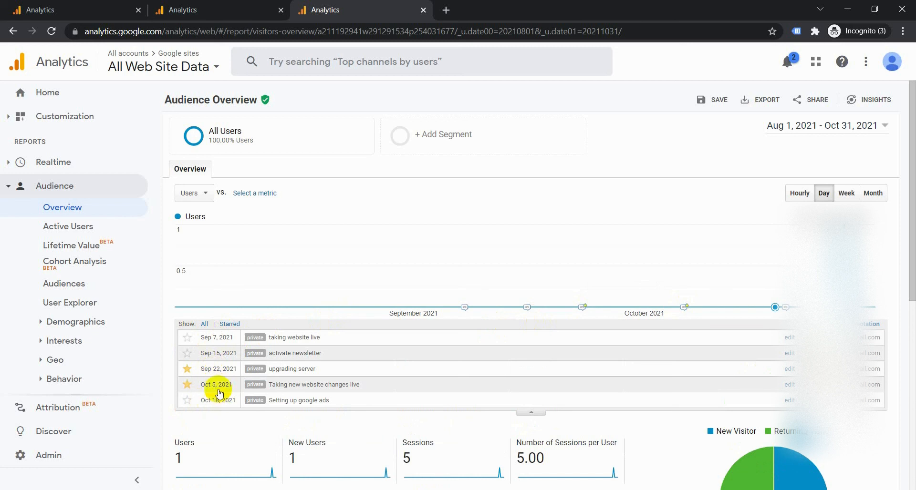
click(188, 385)
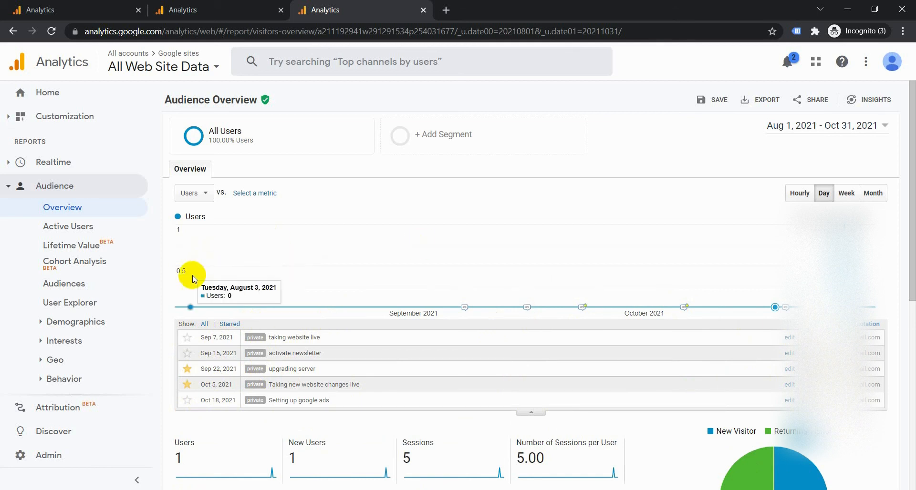
click(189, 370)
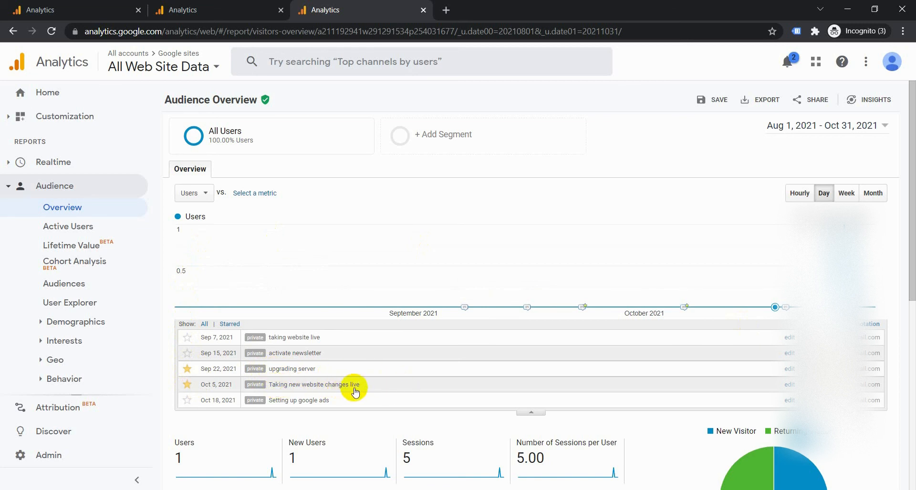
click(229, 325)
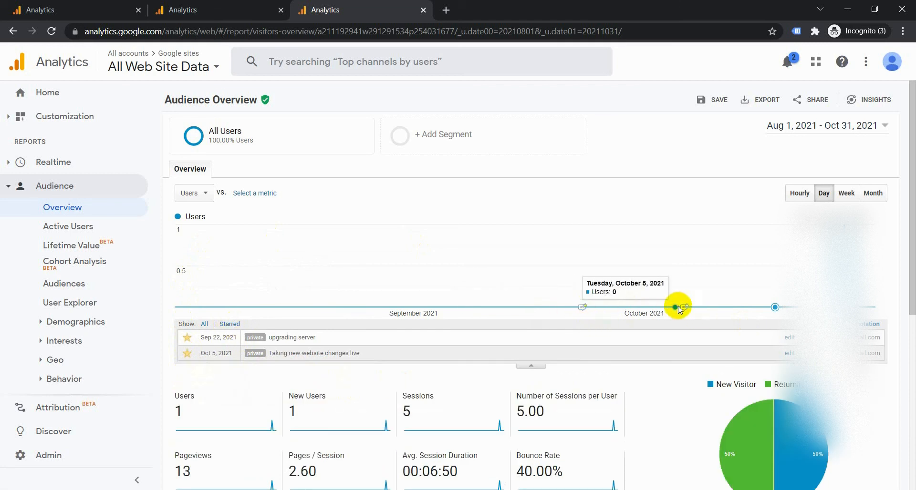
click(204, 325)
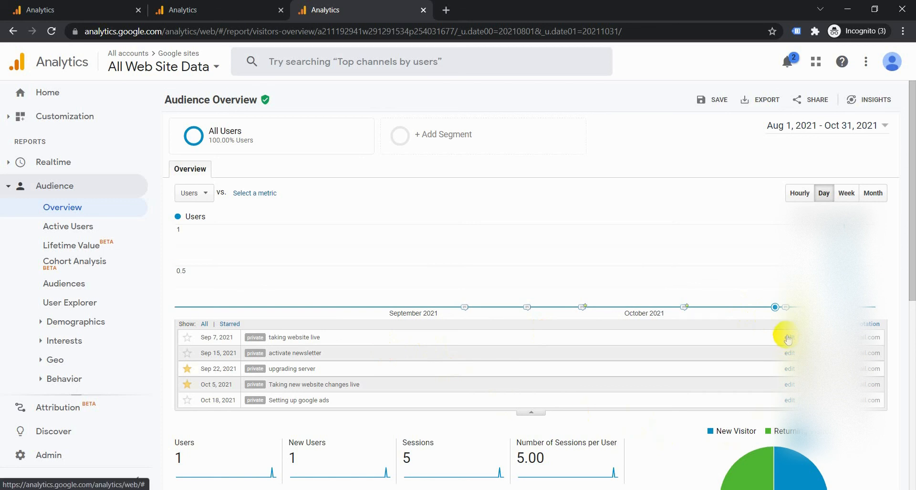
- View the edit options of the Sep 7, 2021 "taking website live" annotation and close it without saving
click(773, 340)
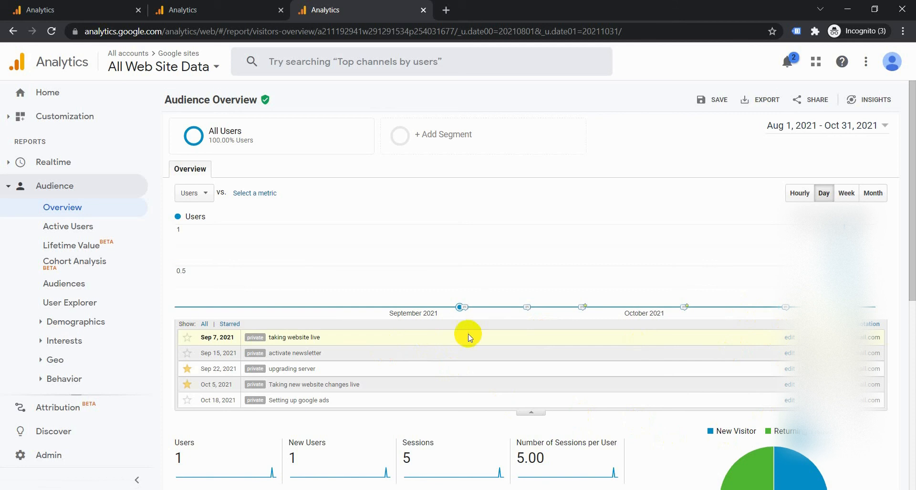
click(789, 338)
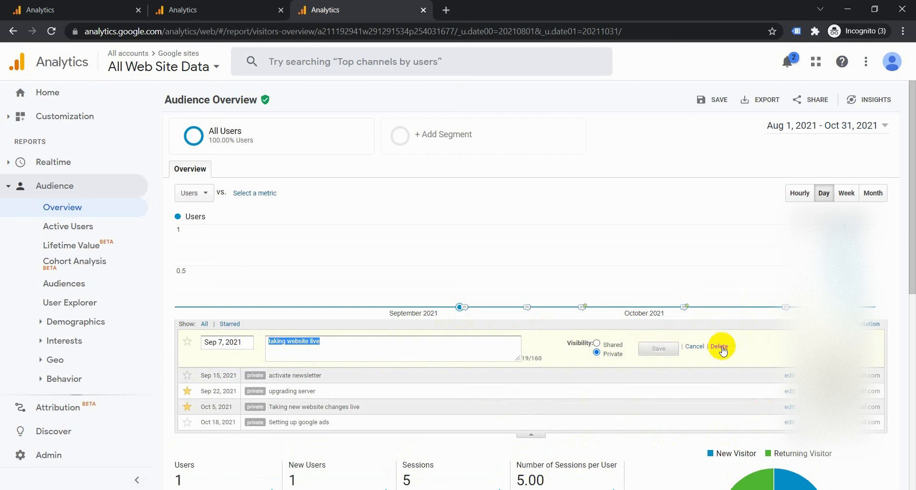
click(692, 351)
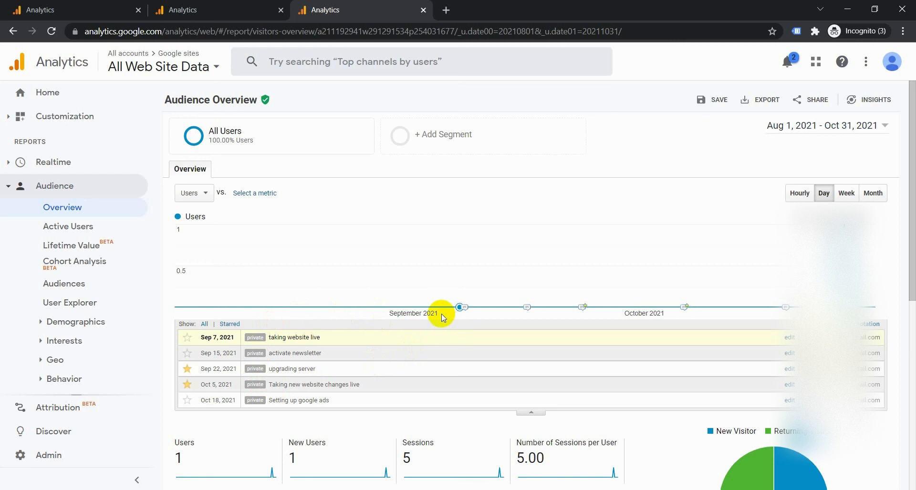
- Collapse the Audience reports and expand the Acquisition section to view its available reports
click(100, 191)
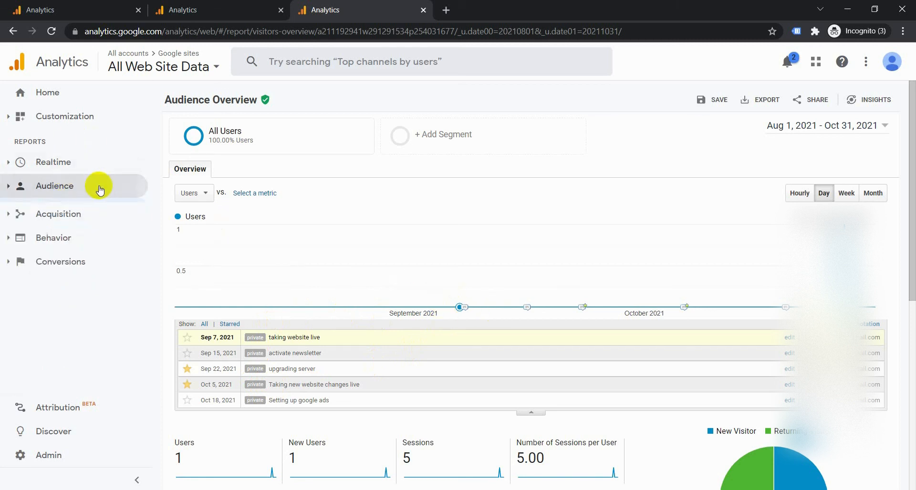
click(60, 214)
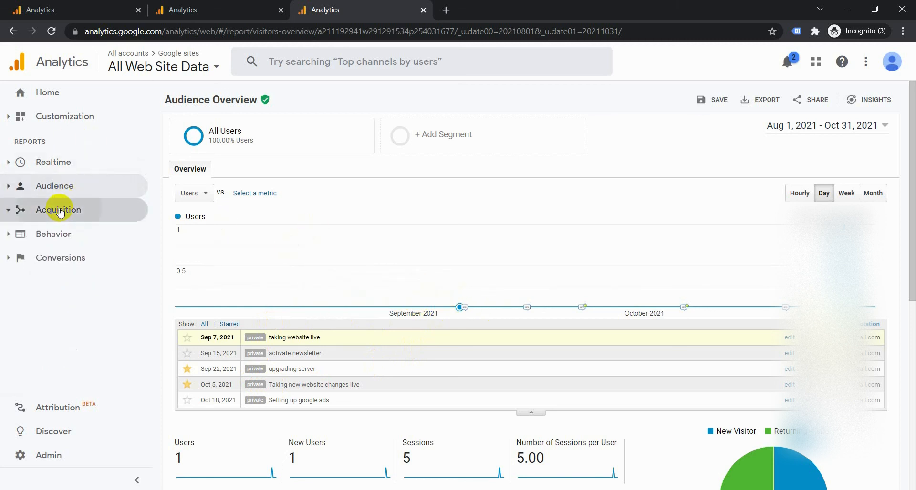
click(68, 246)
click(70, 246)
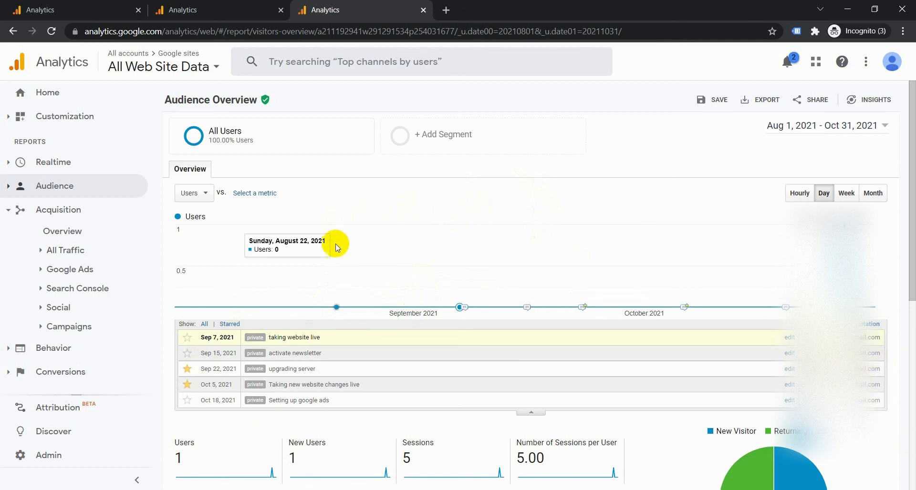
scroll(337, 257, down, 1)
scroll(338, 257, up, 1)
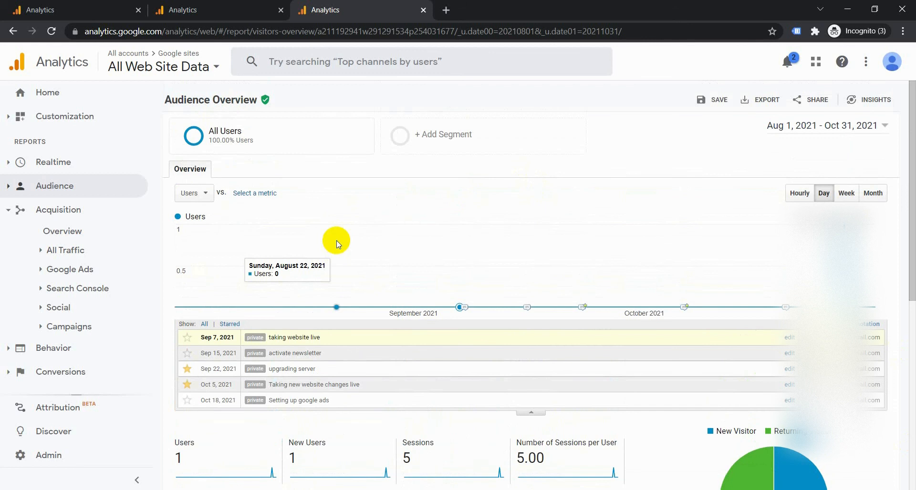